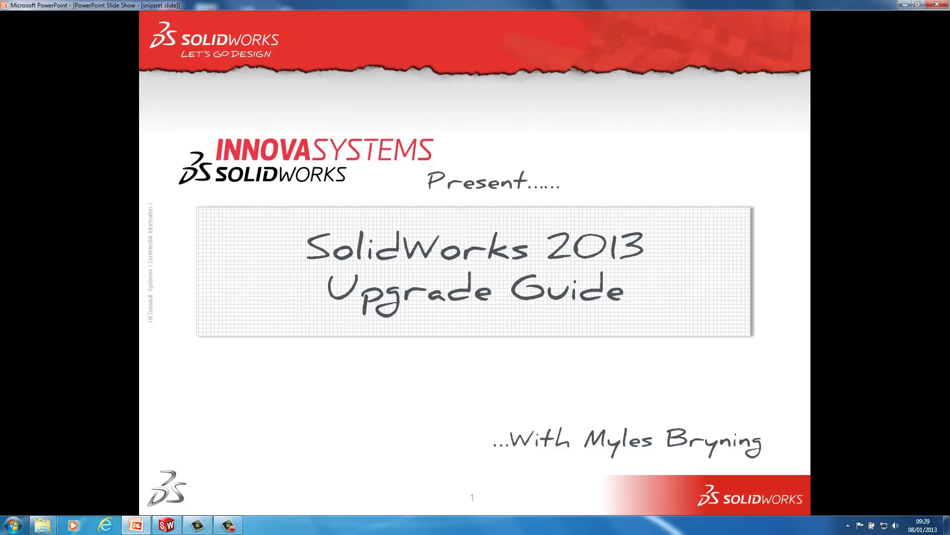
Minimize the SolidWorks 2013 Upgrade Guide slide show so the Windows desktop shows.
click(905, 4)
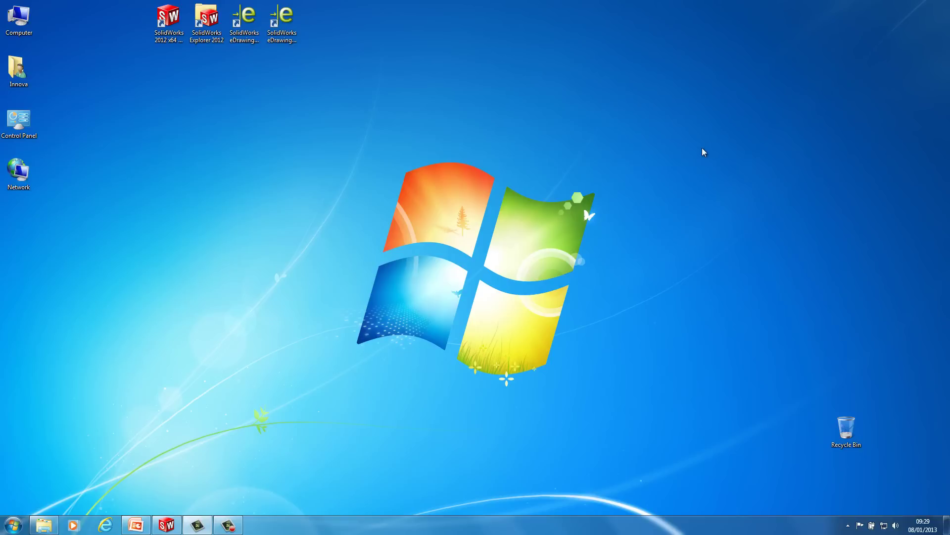
Start SolidWorks 2012 and check the Hole Wizard/Toolbox folder path, C:\SolidWorks Data\, in System Options.
click(167, 525)
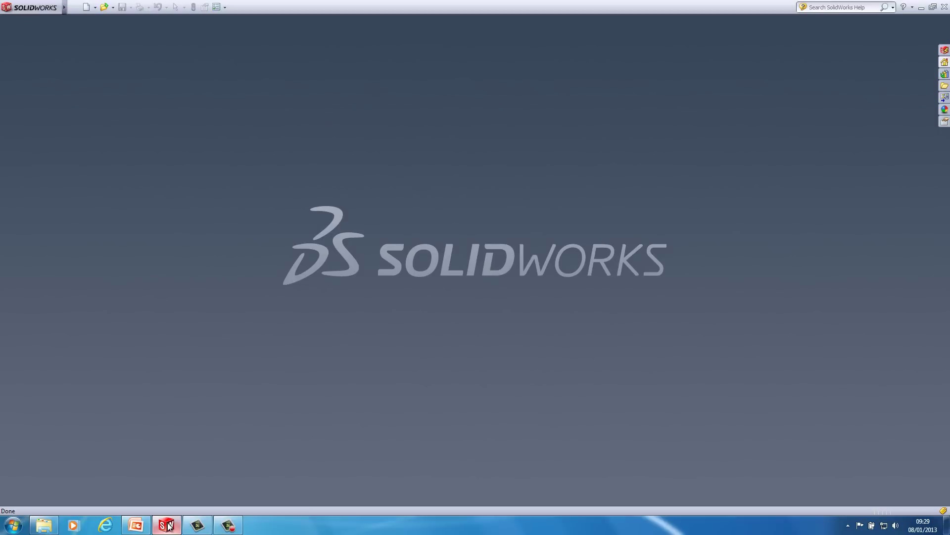
click(216, 7)
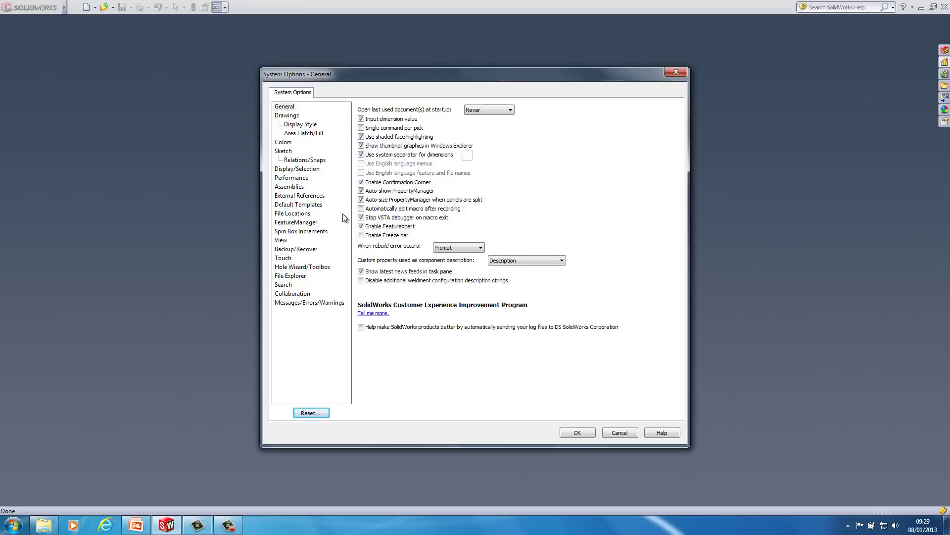
click(321, 268)
drag(426, 119, 350, 124)
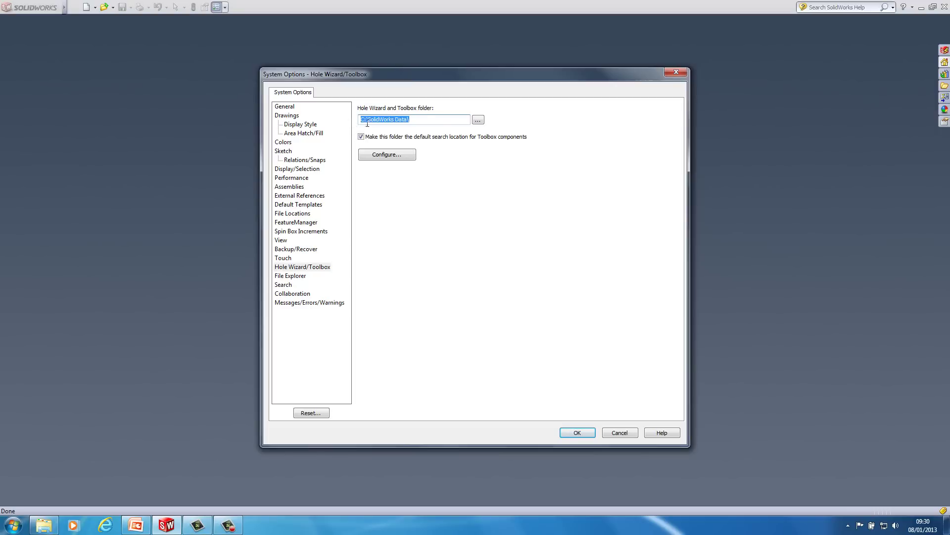
Close System Options with OK, leaving the toolbox folder as C:\SolidWorks Data\.
click(441, 119)
click(576, 434)
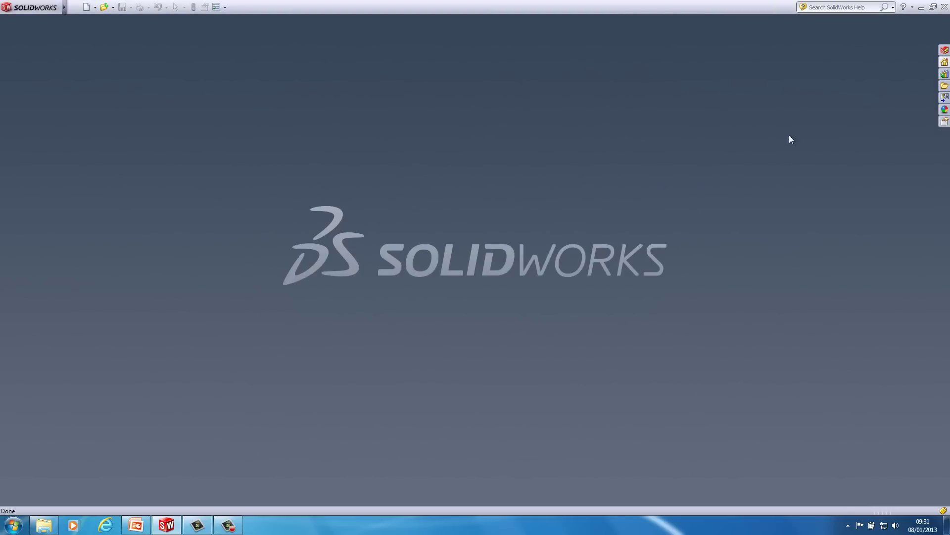
Quit SolidWorks 2012 and launch the Copy Settings Wizard from SolidWorks 2012 > SolidWorks Tools.
click(945, 7)
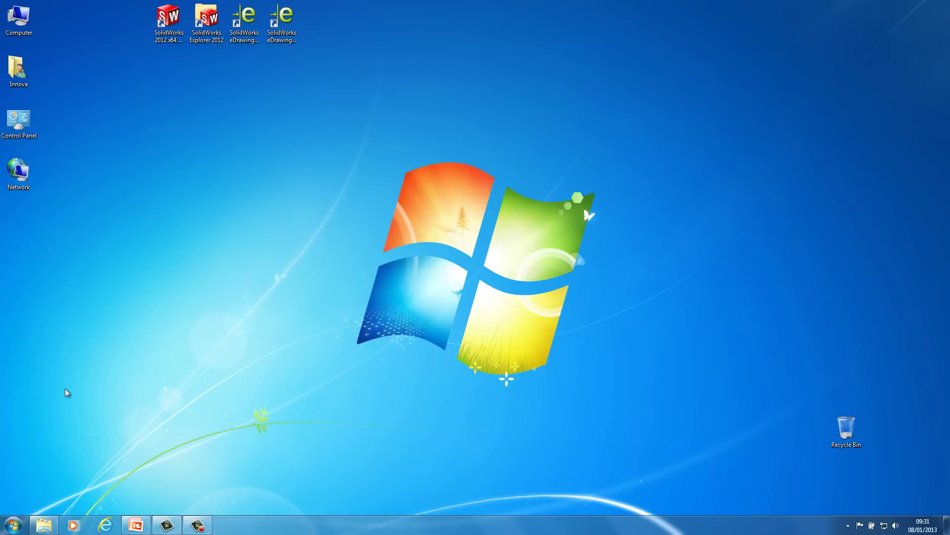
click(13, 527)
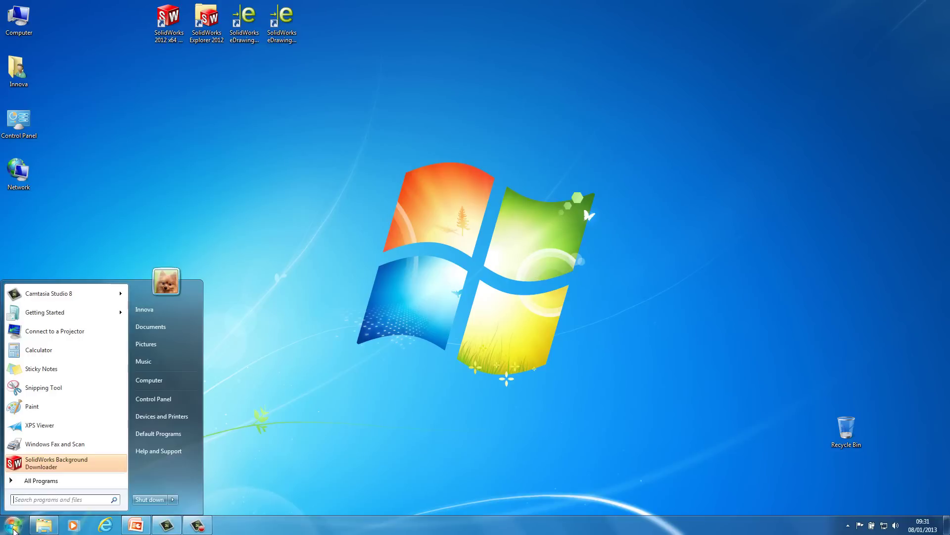
click(64, 483)
click(72, 421)
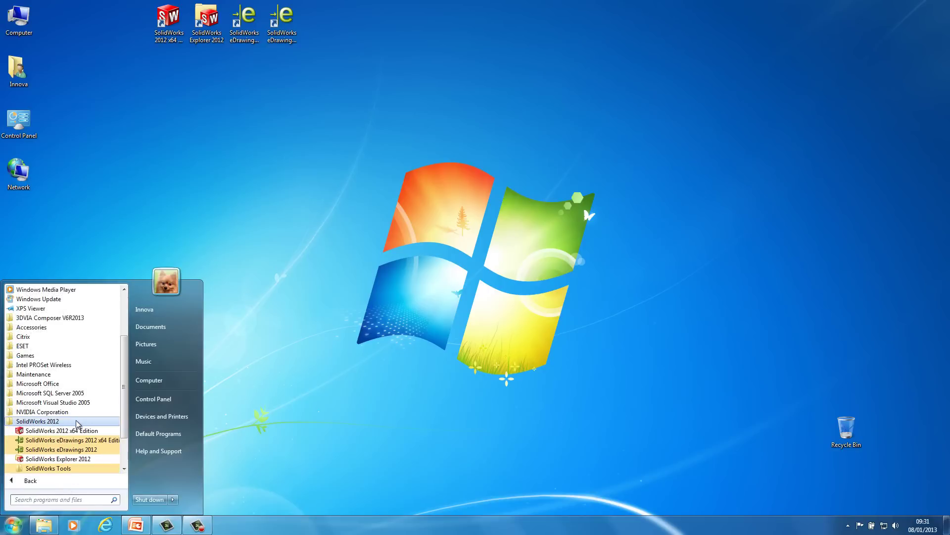
click(75, 467)
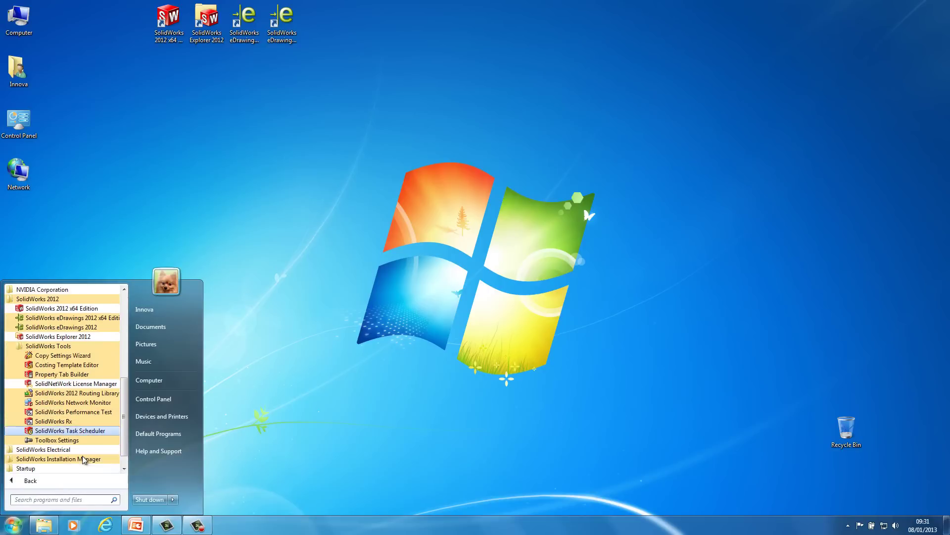
click(77, 355)
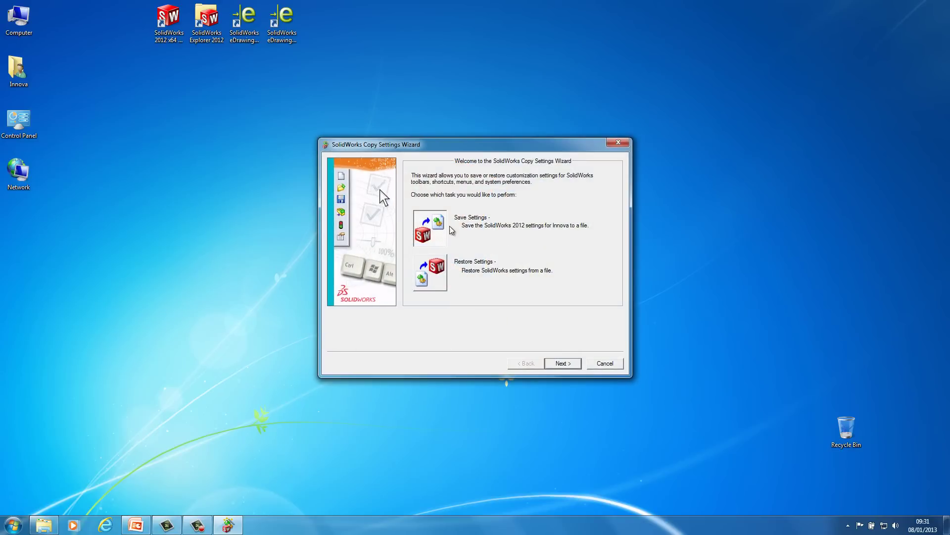
Save all SolidWorks 2012 settings, including shortcuts, menus, system options and toolbars, to swSettings.sldreg.
click(562, 363)
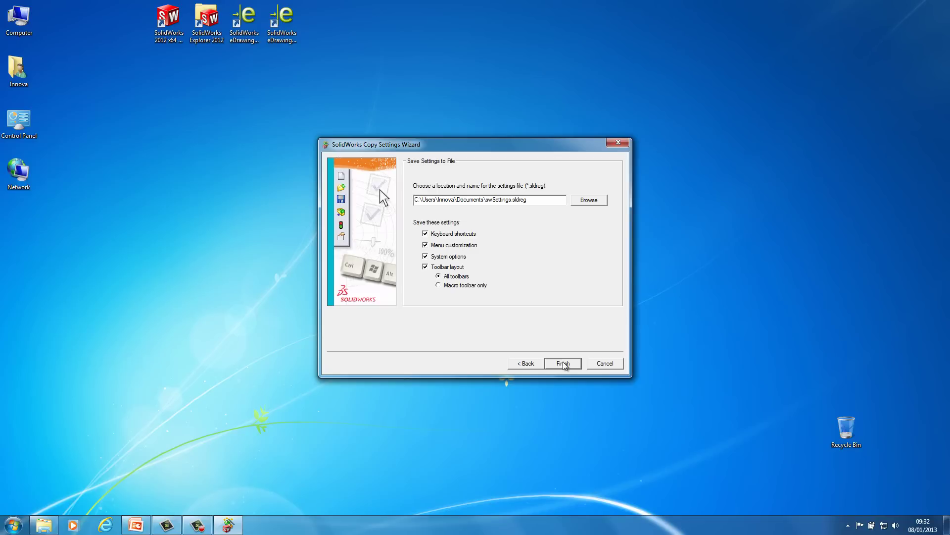
click(565, 365)
click(532, 284)
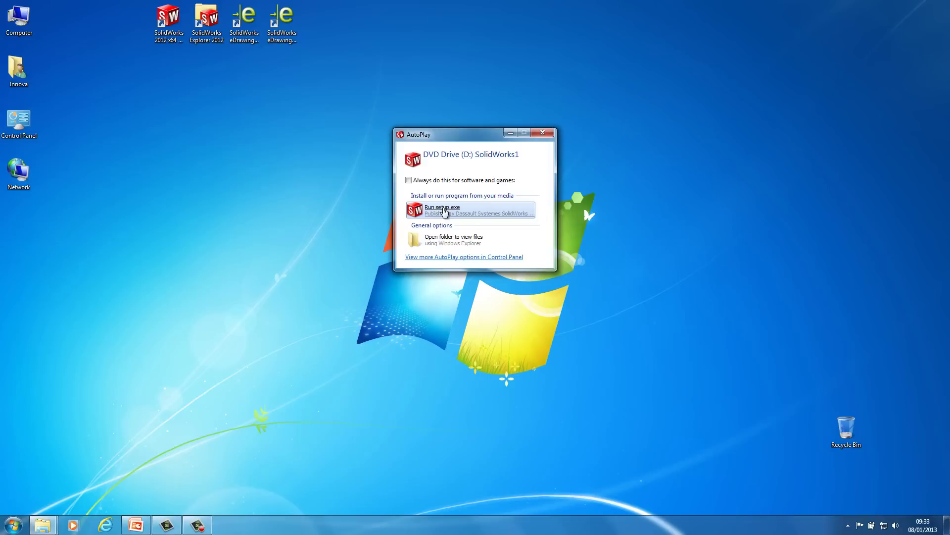
Run setup.exe from the SolidWorks1 DVD to open the SolidWorks 2013 Installation Manager.
click(443, 210)
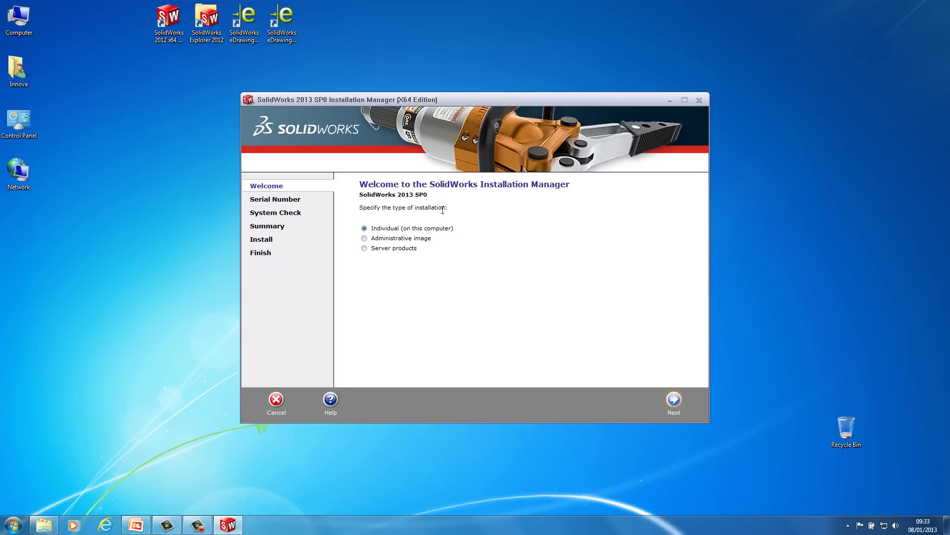
Continue past the Welcome page and accept the serial number.
click(674, 400)
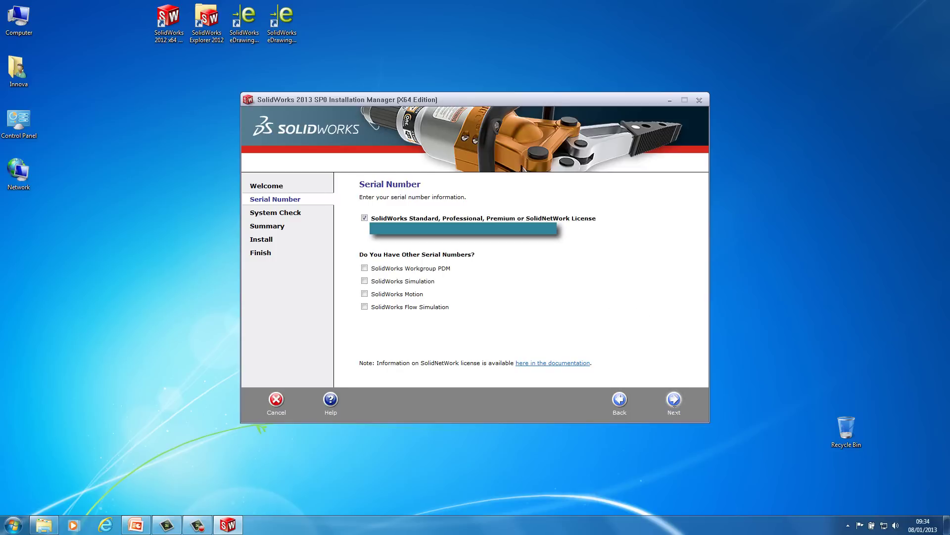
click(673, 402)
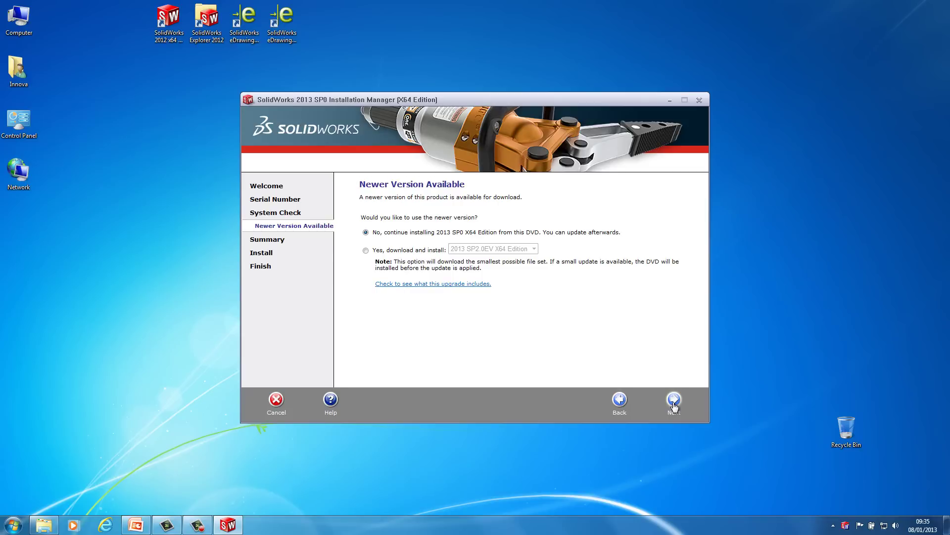
Look at the 2013 SP1.0 X64 download, then choose No and keep installing SP0 from DVD.
click(366, 251)
click(504, 250)
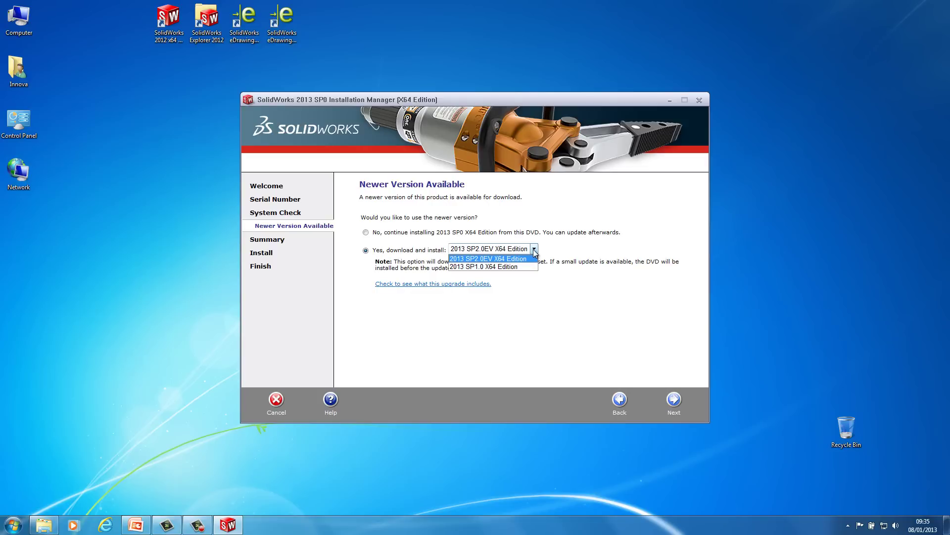
click(510, 266)
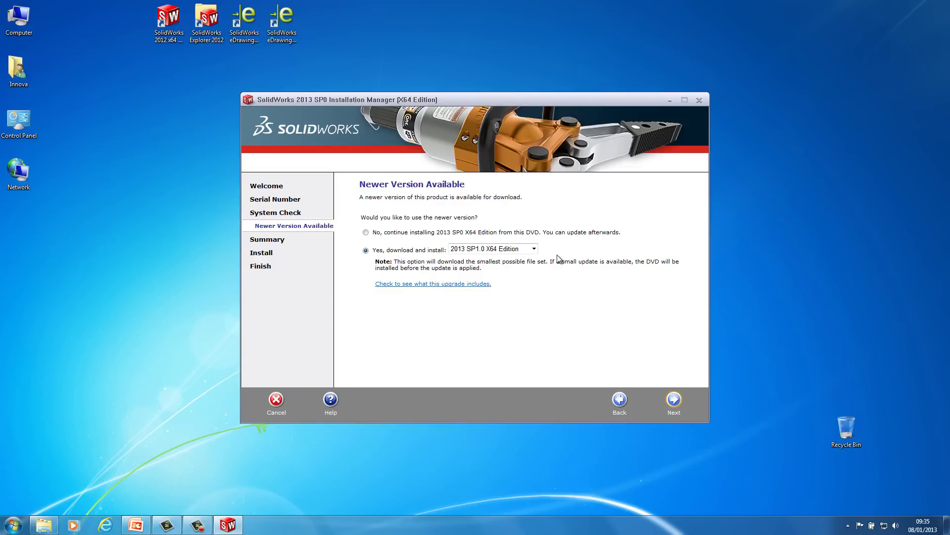
click(366, 232)
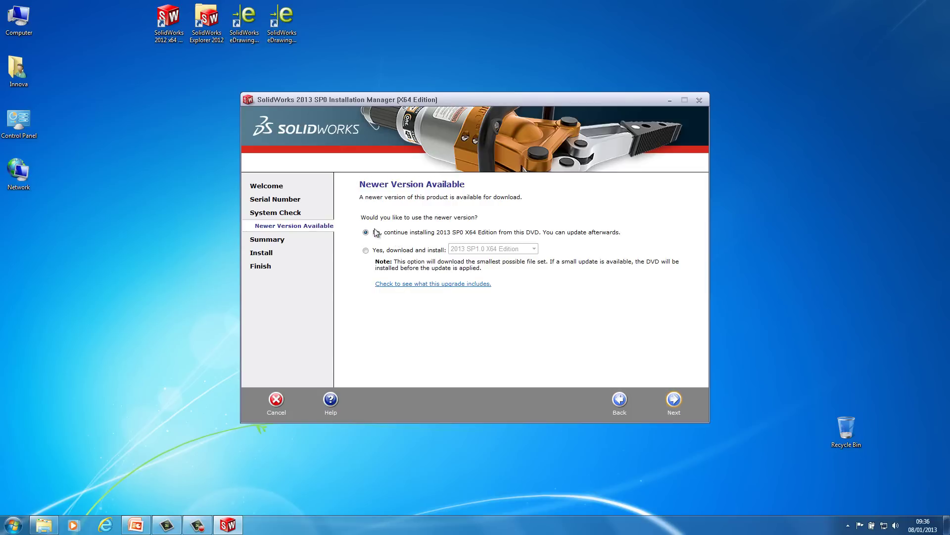
click(675, 405)
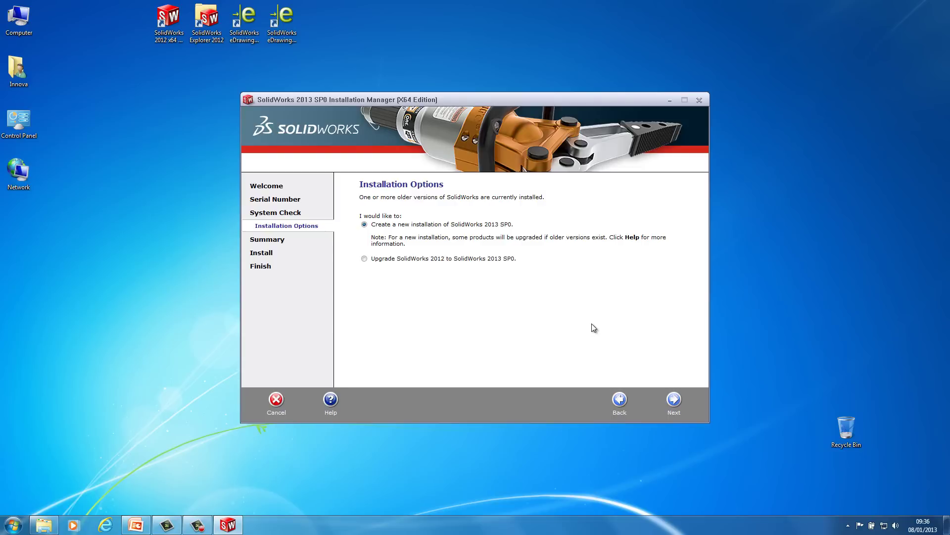
Select 'Upgrade SolidWorks 2012 to SolidWorks 2013 SP0' on the Installation Options page.
click(365, 259)
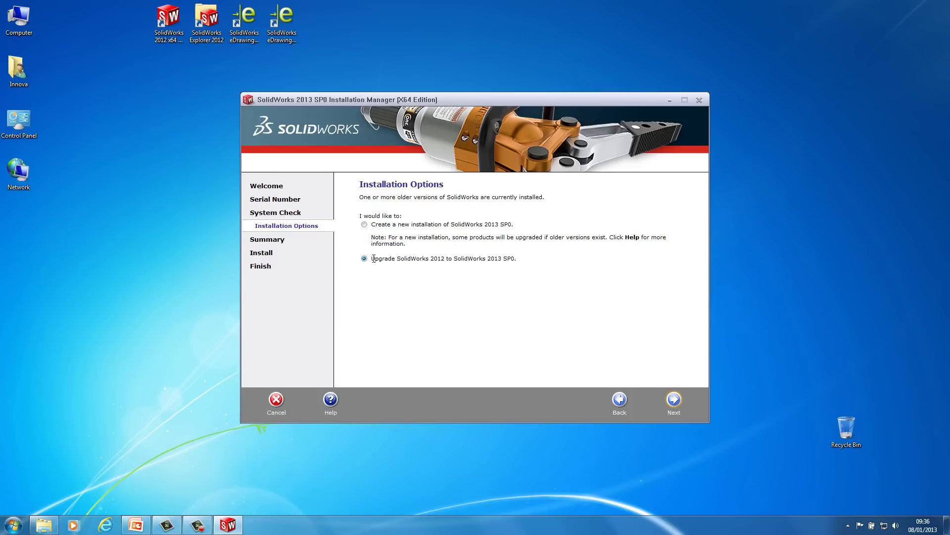
Advance to the Summary, which shows Toolbox at C:\SolidWorks Data\ set to Upgrade Toolbox.
click(680, 405)
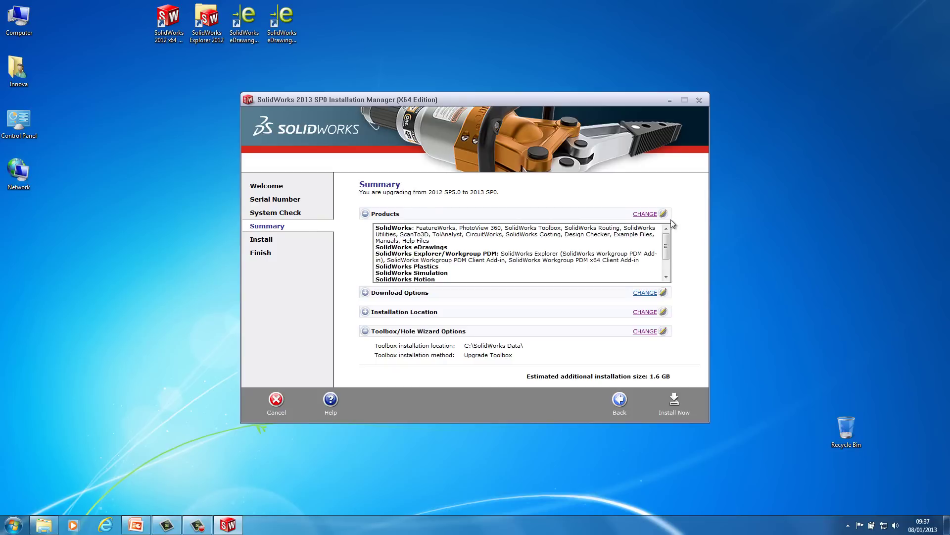
click(648, 215)
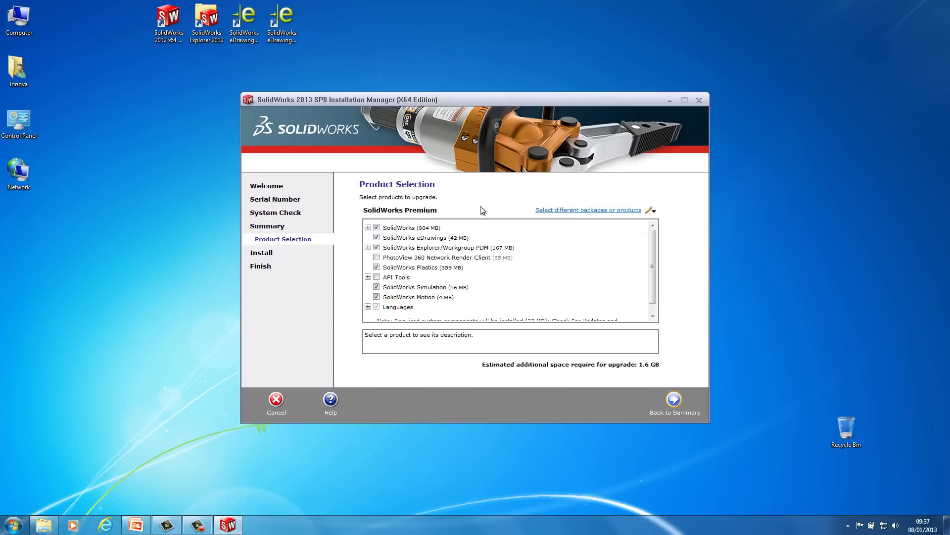
drag(364, 210, 432, 221)
click(453, 218)
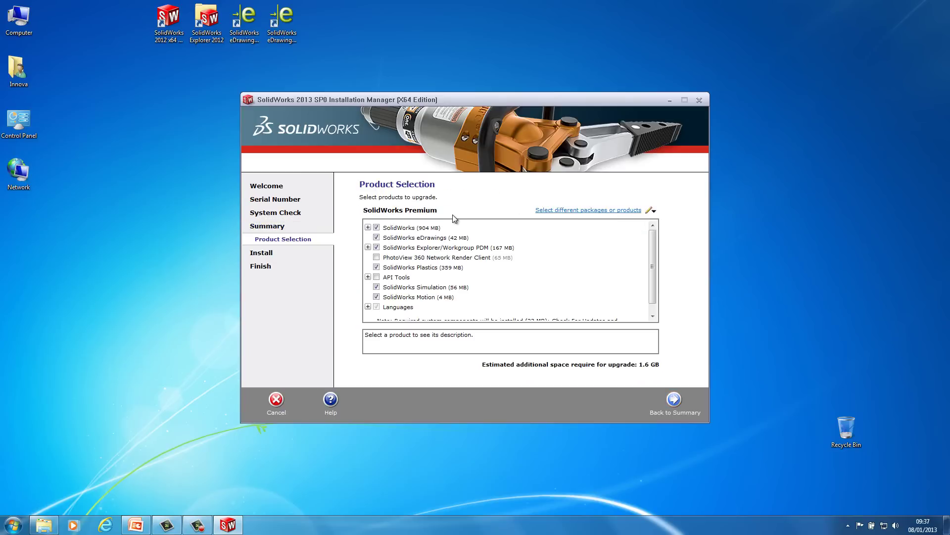
double_click(421, 211)
click(367, 247)
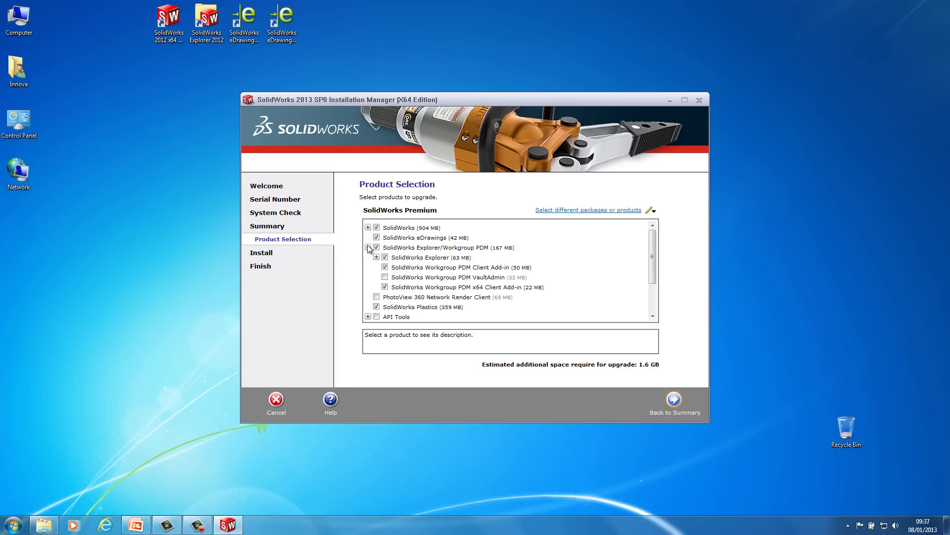
click(368, 247)
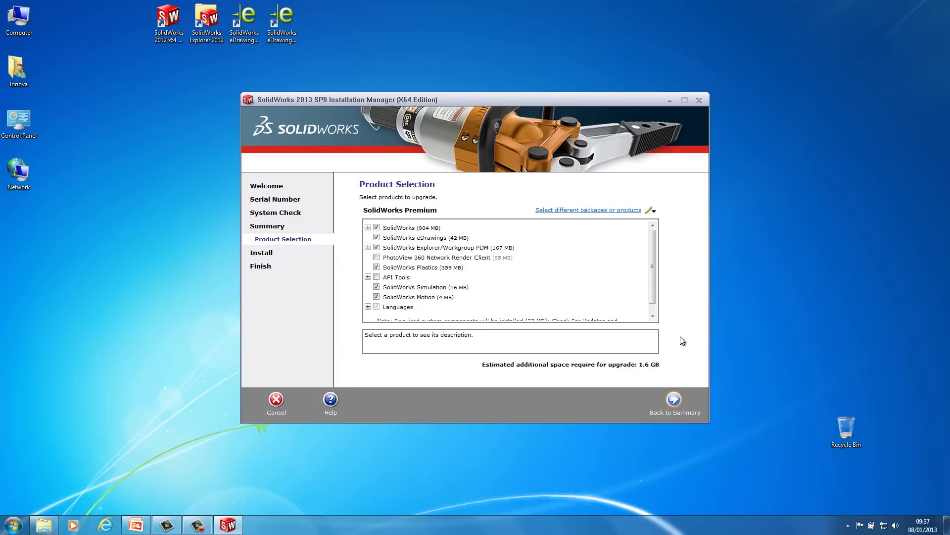
Check the install location C:\Program Files\SolidWorks Corp (source D:\) and the Toolbox path C:\SolidWorks Data.
click(673, 399)
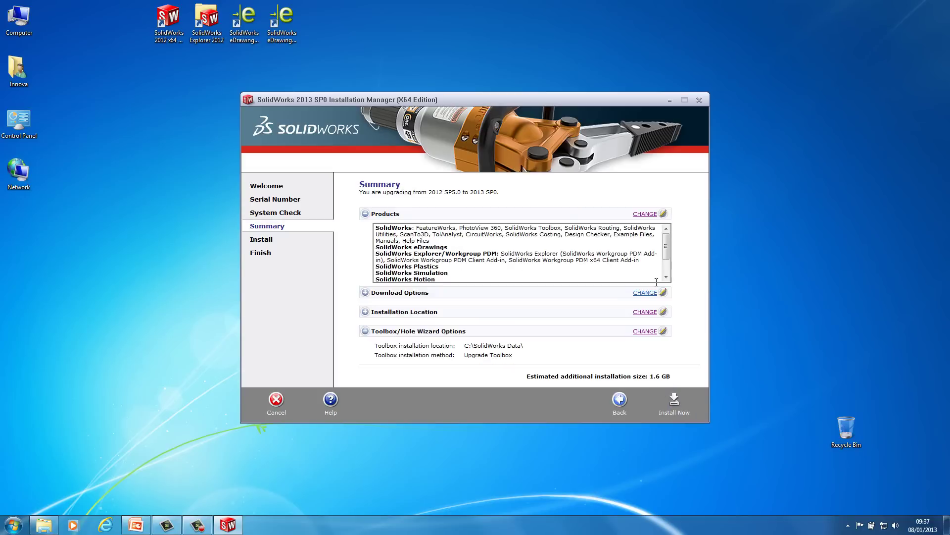
click(366, 311)
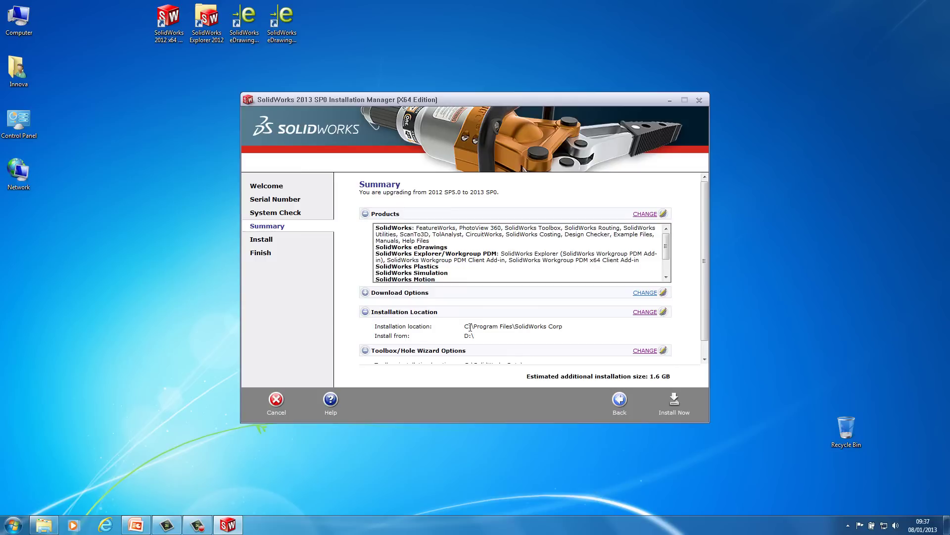
click(645, 312)
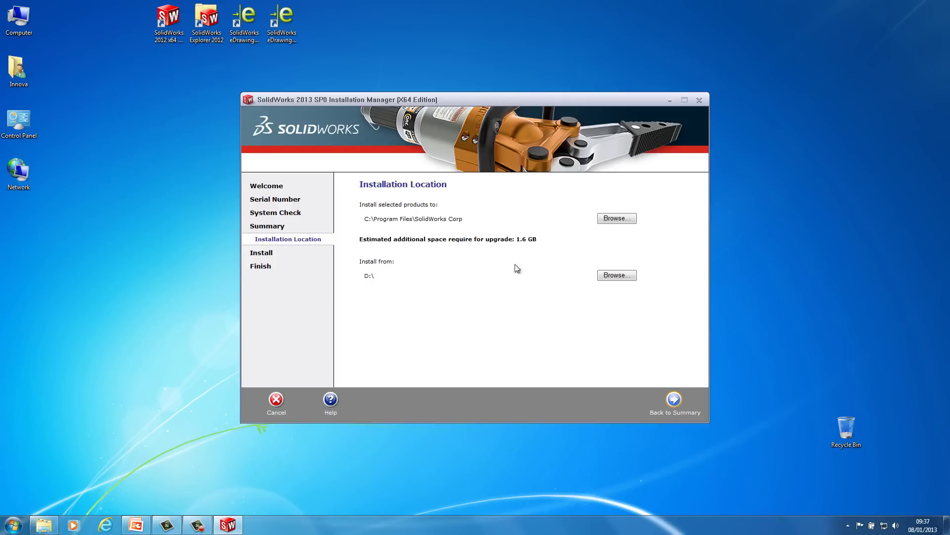
click(674, 399)
scroll(521, 307, down, 1)
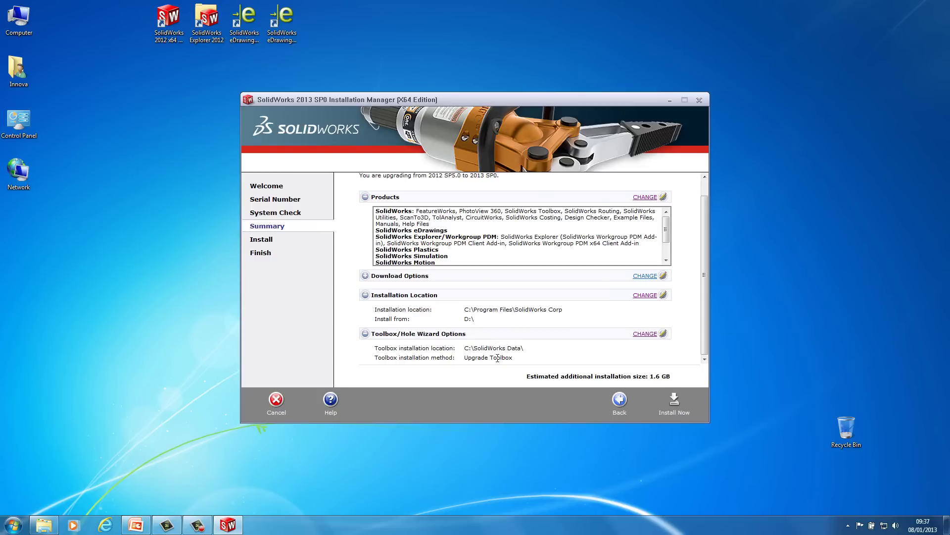
drag(465, 348, 520, 348)
In Toolbox/Hole Wizard options, try Create new, then revert to upgrading the 2012 Toolbox at C:\SolidWorks Data.
click(653, 337)
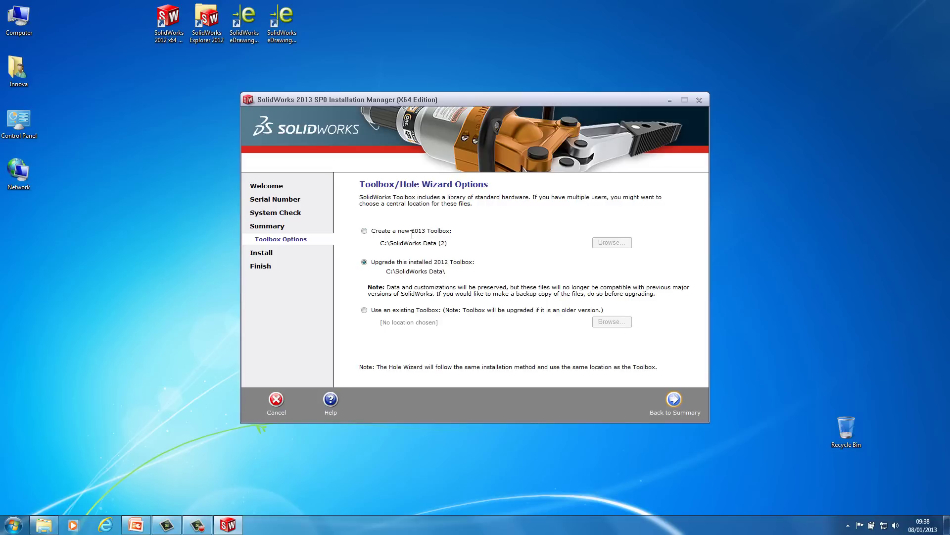
click(366, 233)
click(365, 262)
drag(395, 271, 447, 275)
Back on the summary, scroll down and expand the Download Options details before installing.
click(677, 403)
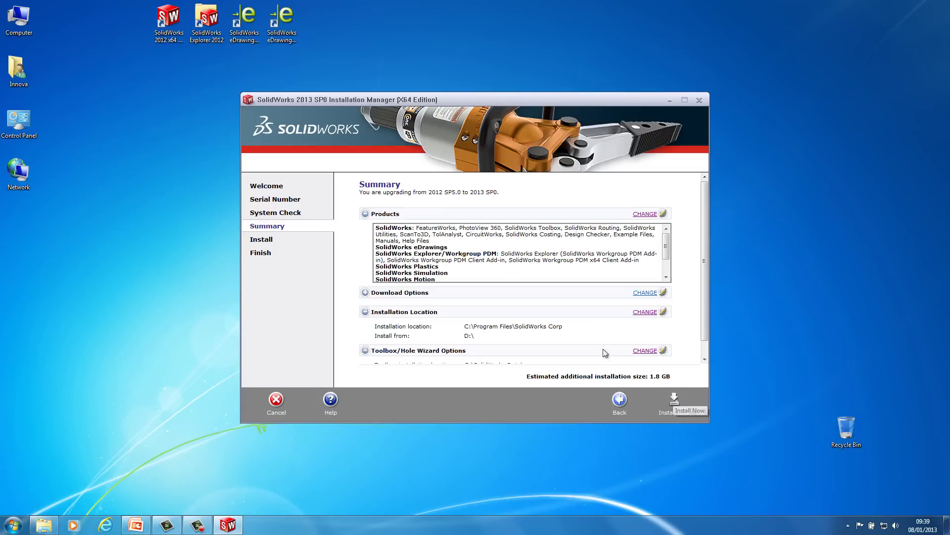
scroll(699, 292, down, 1)
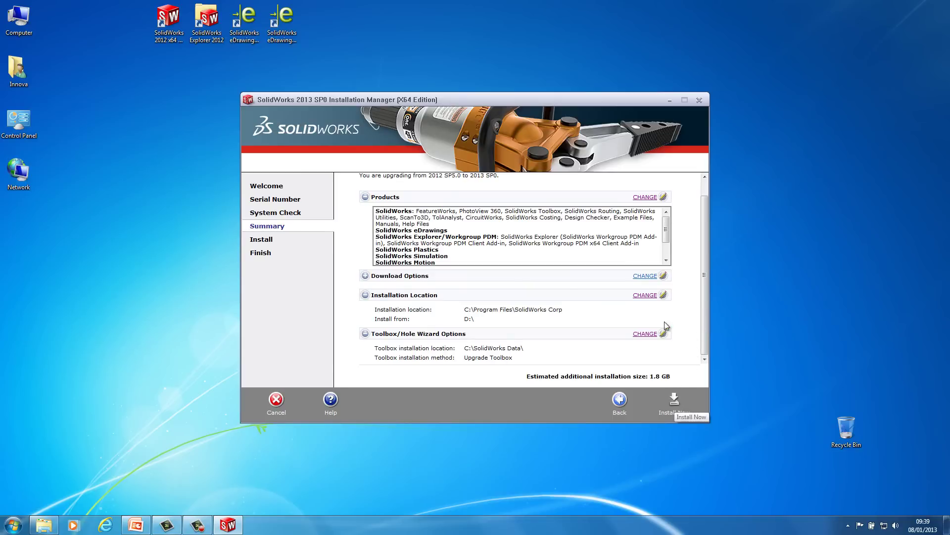
click(365, 276)
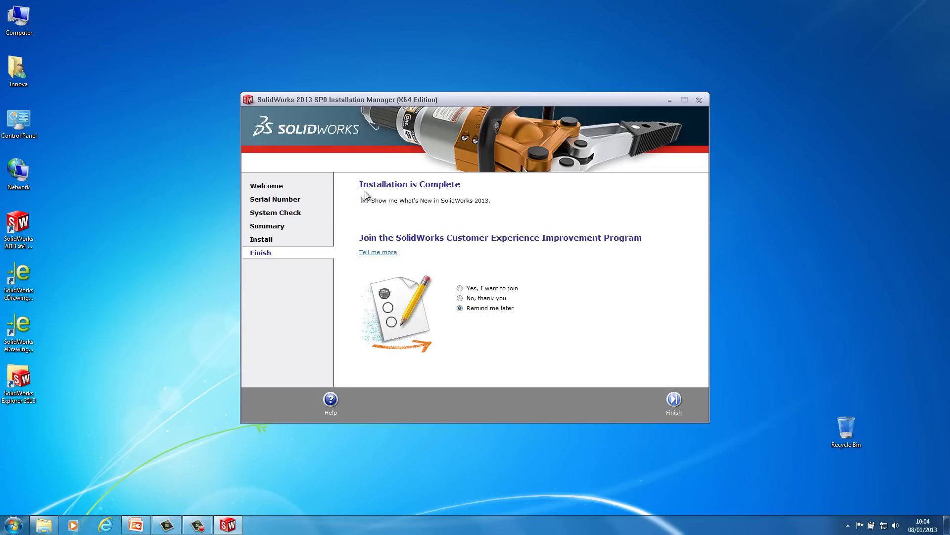
Untick 'Show me What's New in SolidWorks 2013' and finish the installer.
click(364, 200)
click(674, 400)
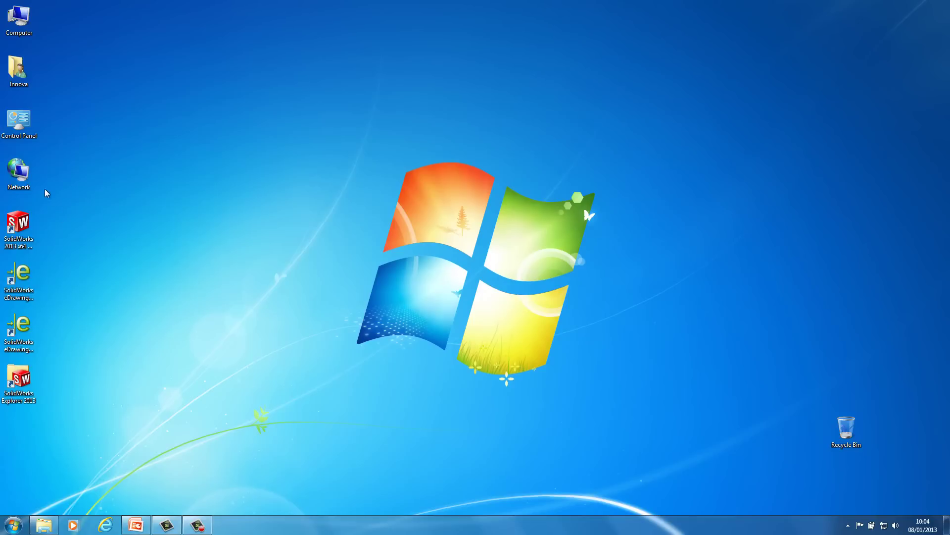
Launch SolidWorks 2013 x64 from its desktop shortcut.
click(23, 238)
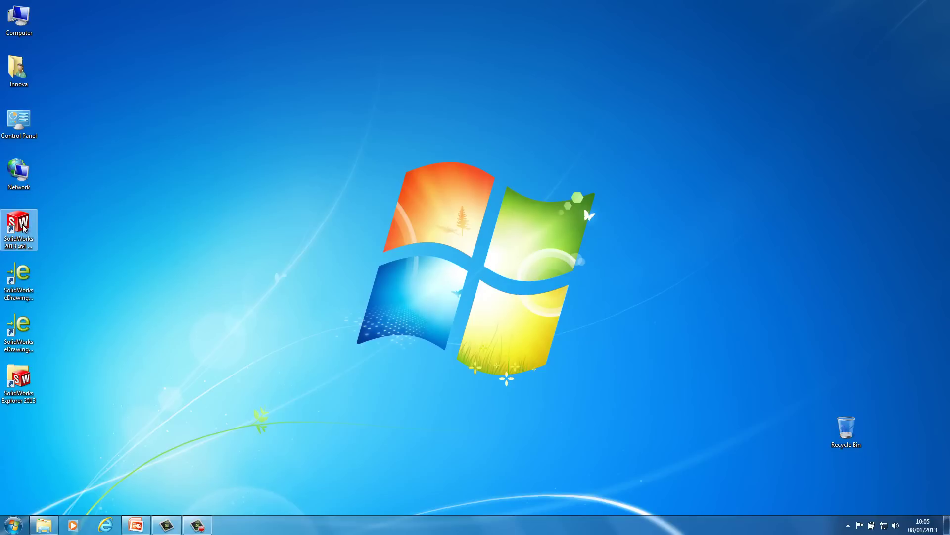
double_click(23, 238)
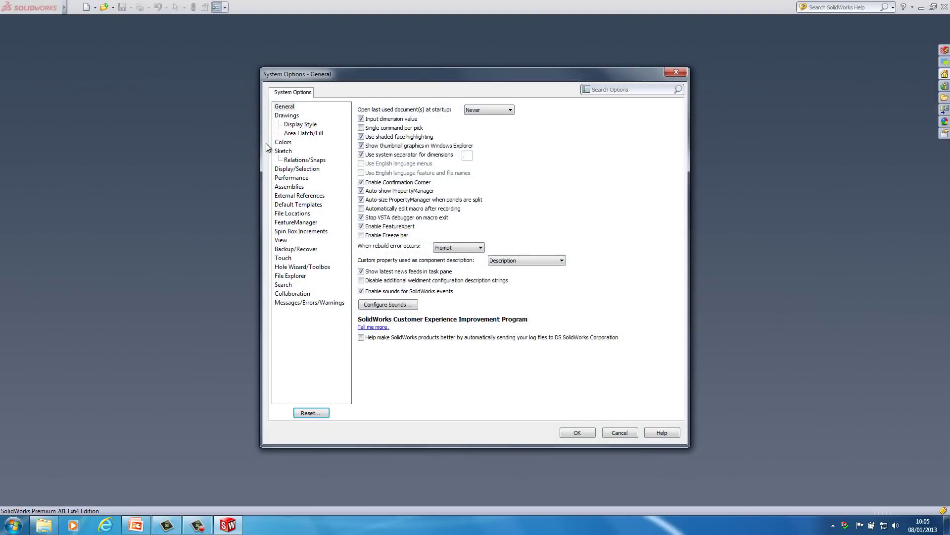
click(302, 267)
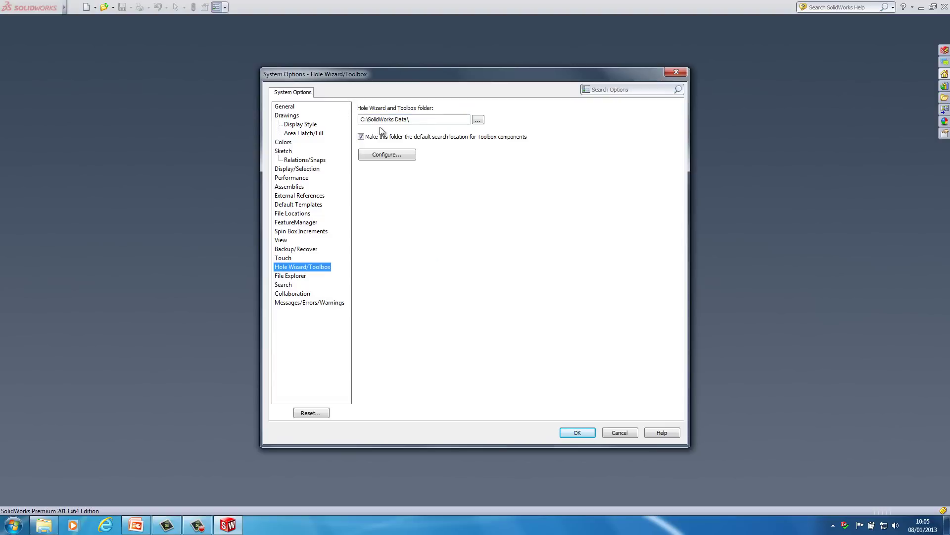
click(626, 431)
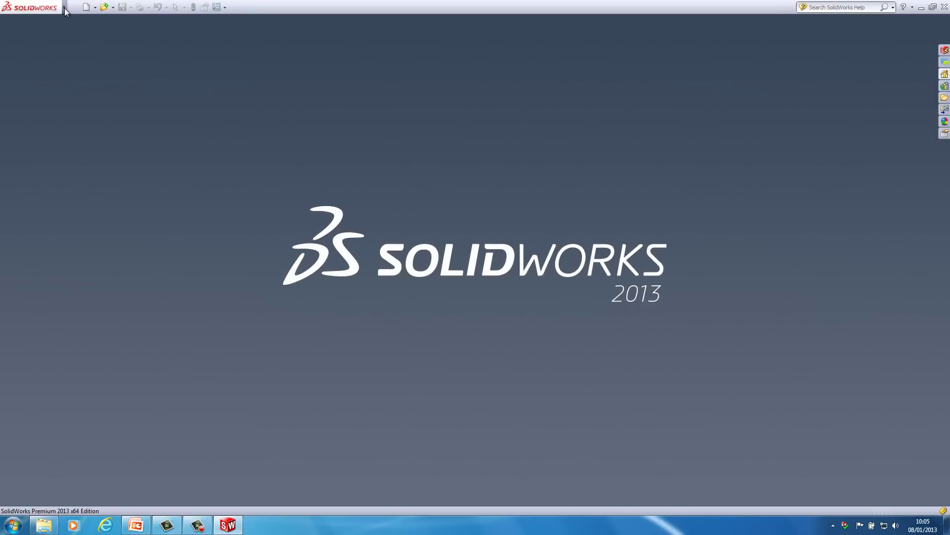
Browse the Tools and Help menus, then exit SolidWorks 2013.
click(112, 7)
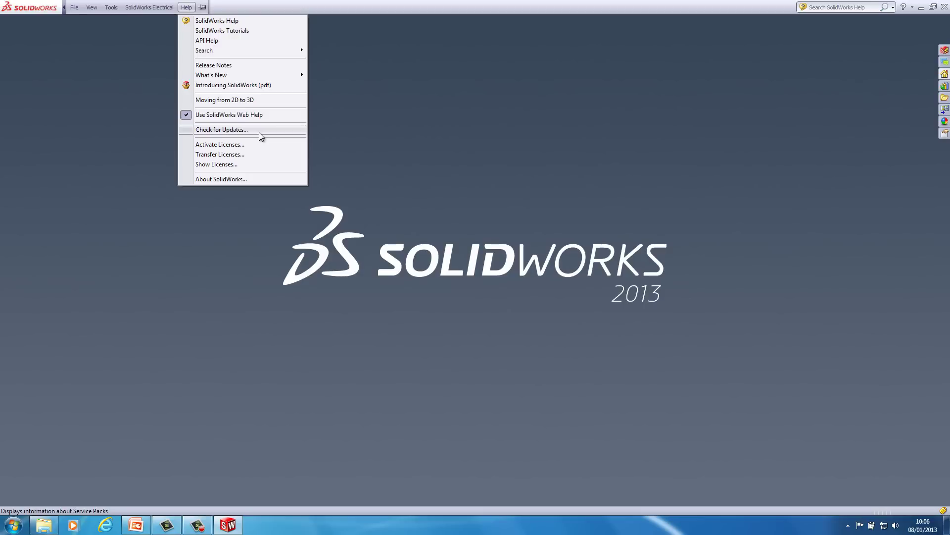
click(629, 125)
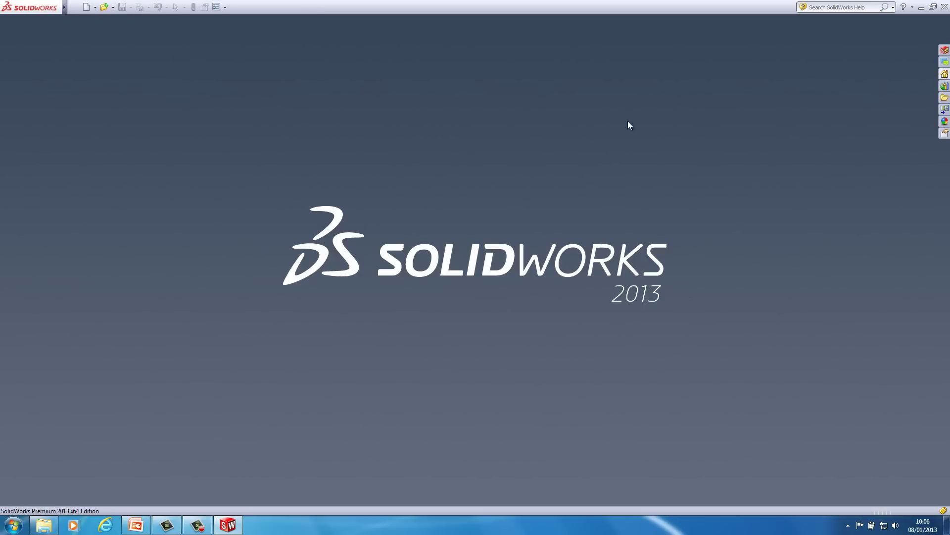
click(942, 9)
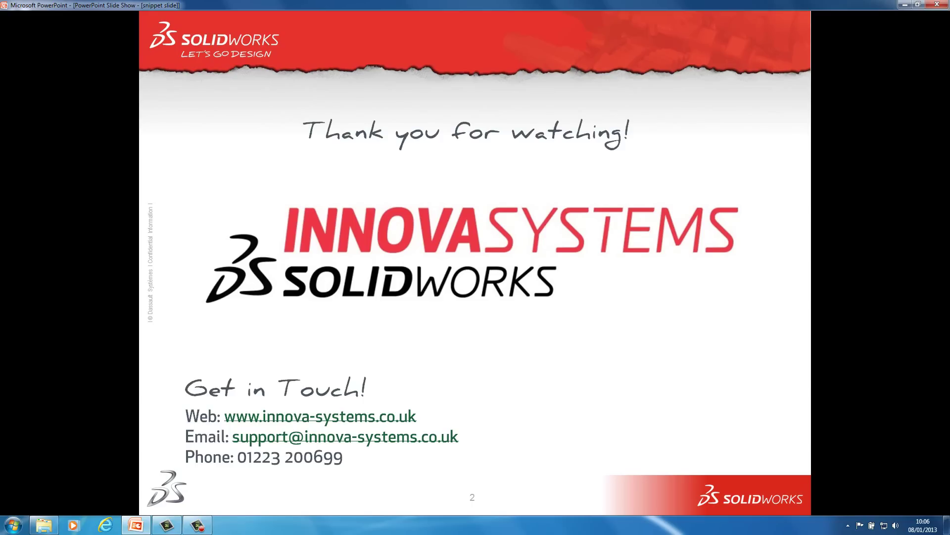